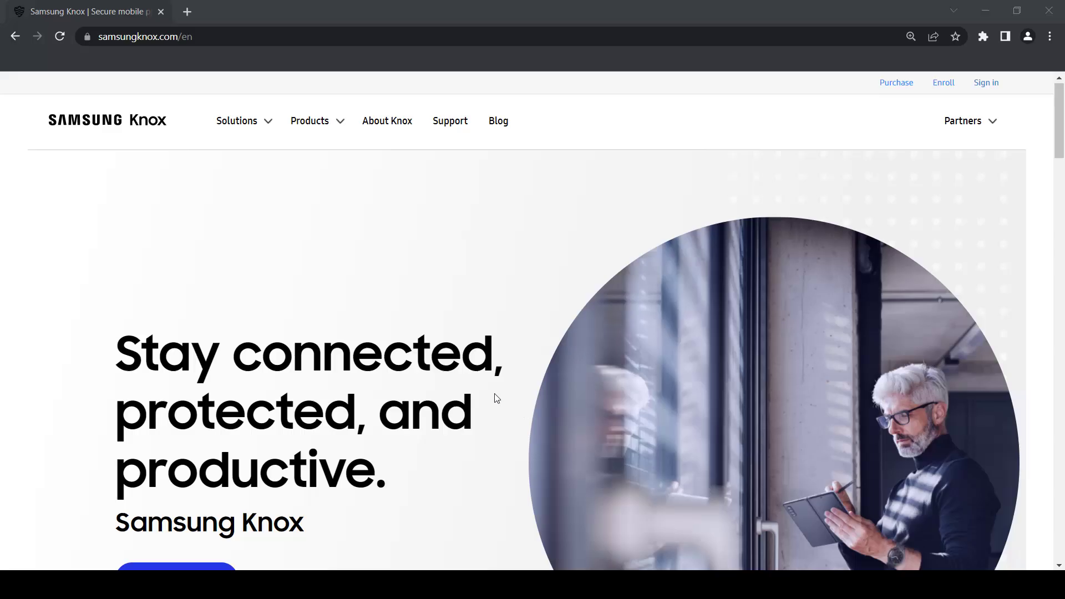
# - From the Knox Guard product page, request a free trial with the administrator's e-mail address
pyautogui.moveTo(327, 126)
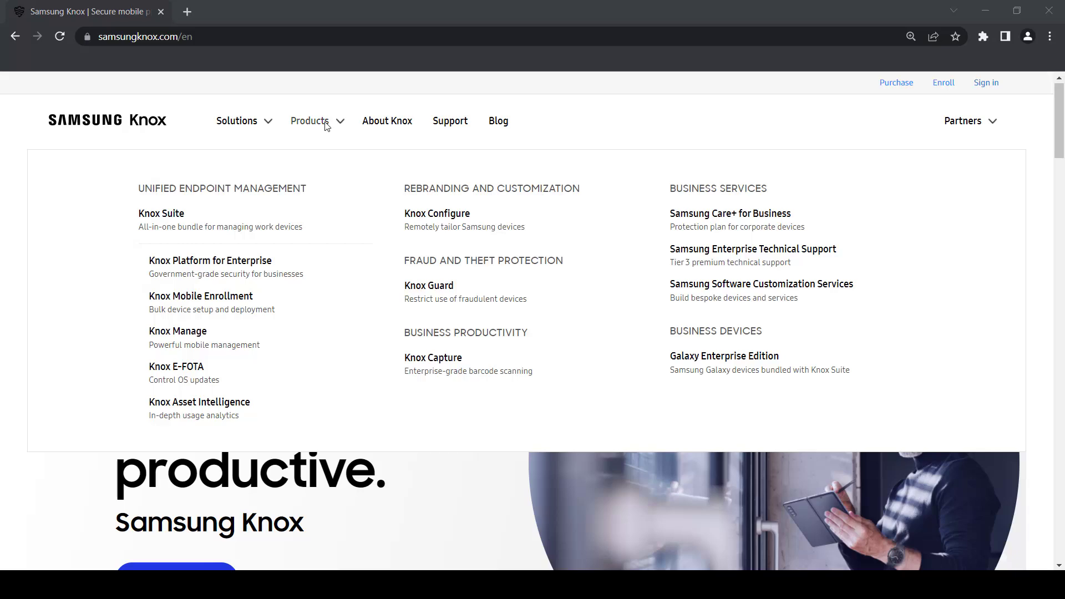
pyautogui.click(409, 293)
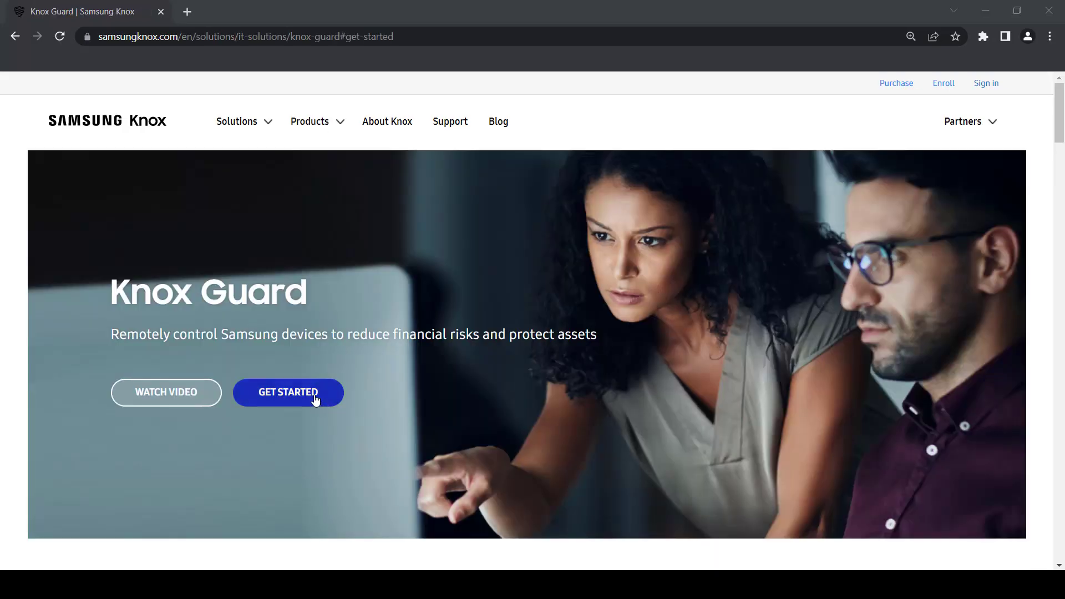
pyautogui.click(315, 400)
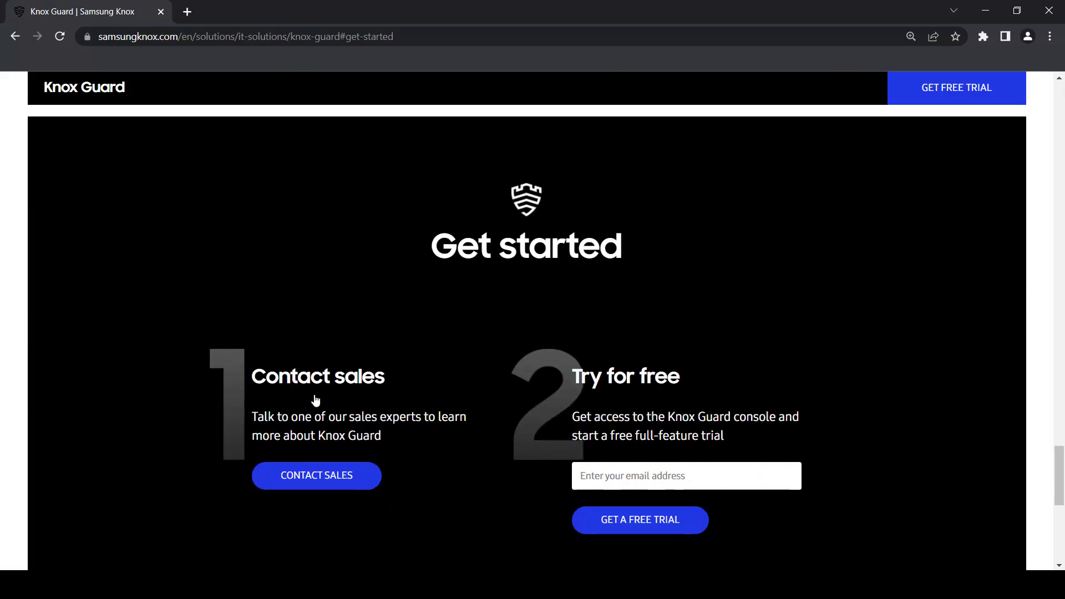
pyautogui.click(607, 479)
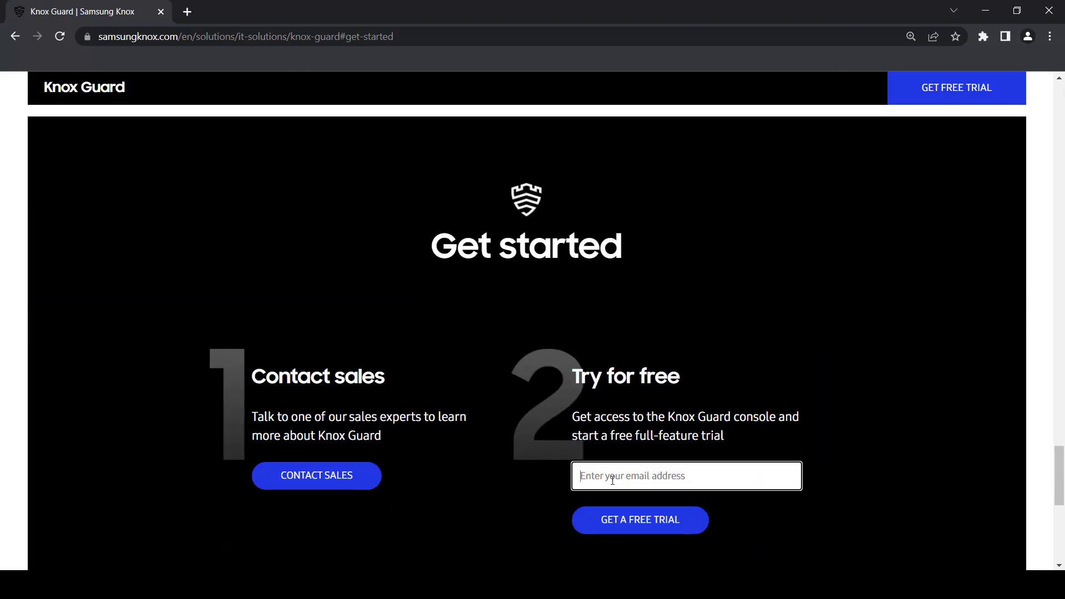
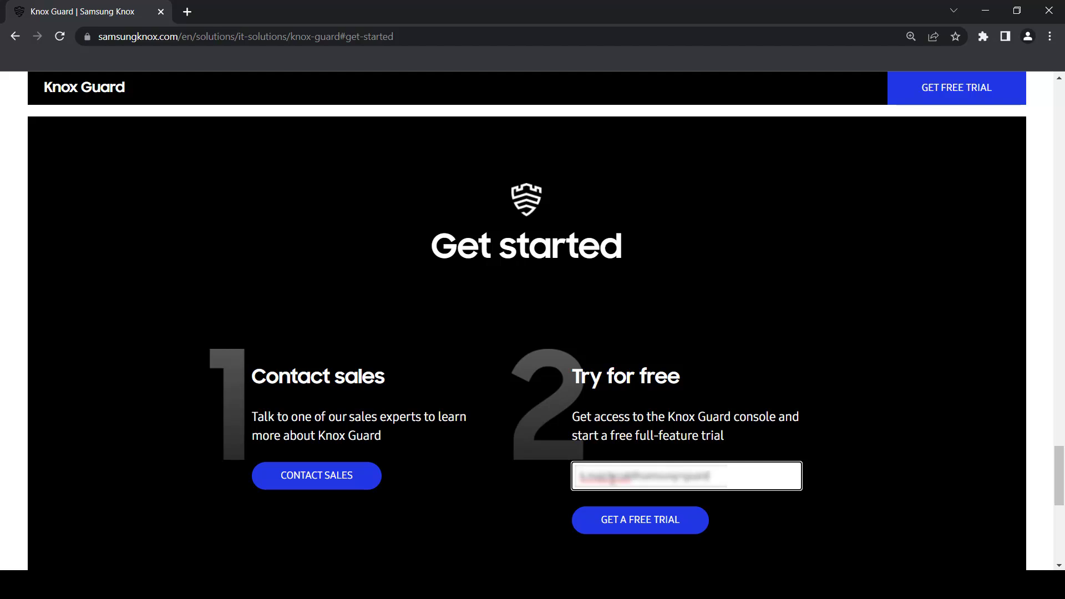
pyautogui.click(622, 518)
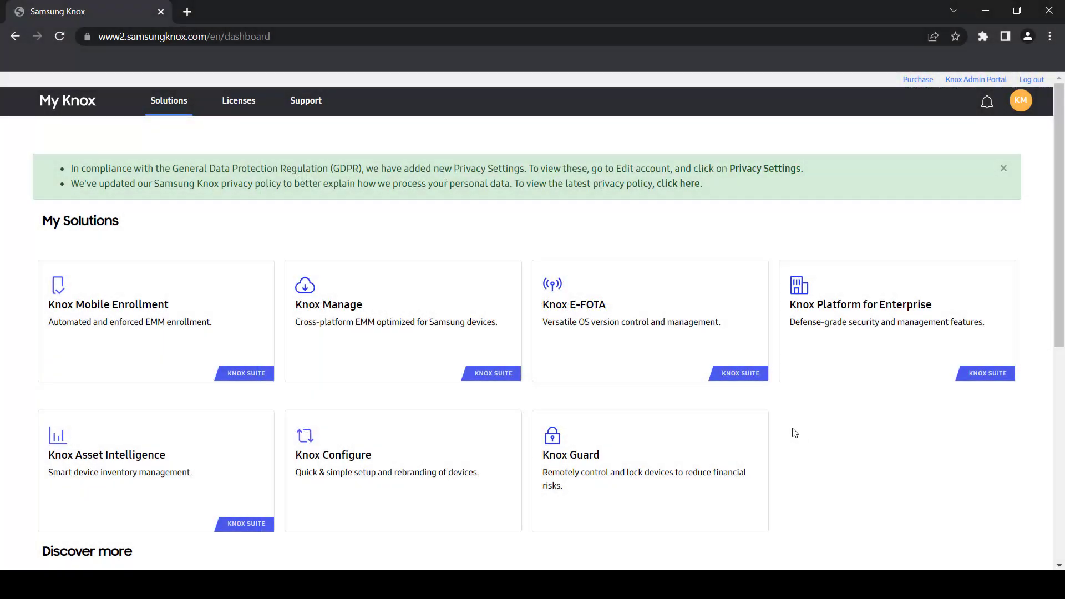
# - Launch the Knox Guard console from its card on the My Knox Solutions page
pyautogui.moveTo(683, 434)
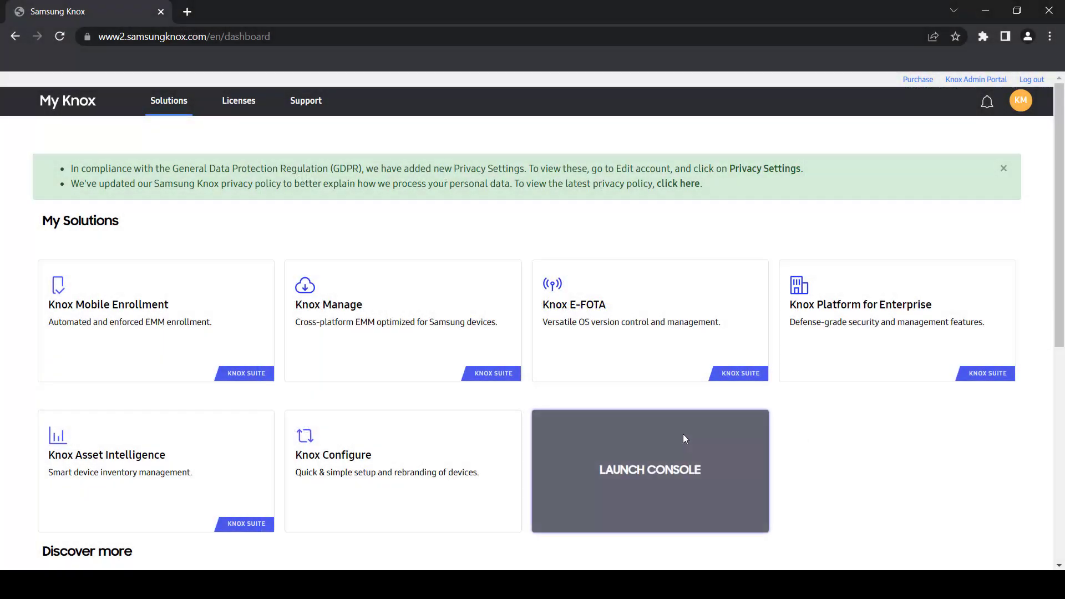
pyautogui.click(635, 469)
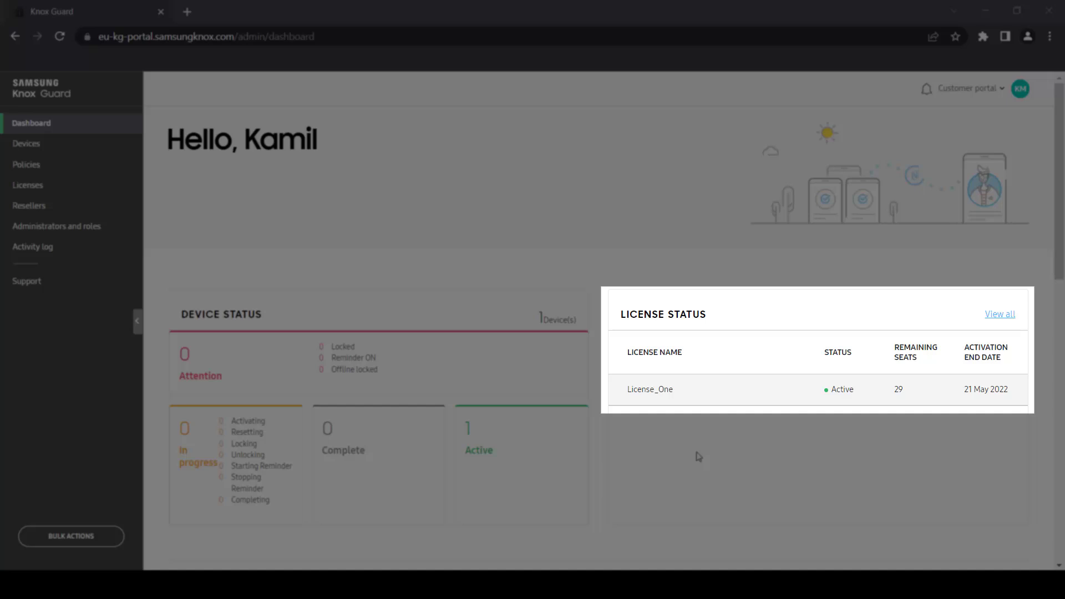
pyautogui.scroll(-7, 698, 456)
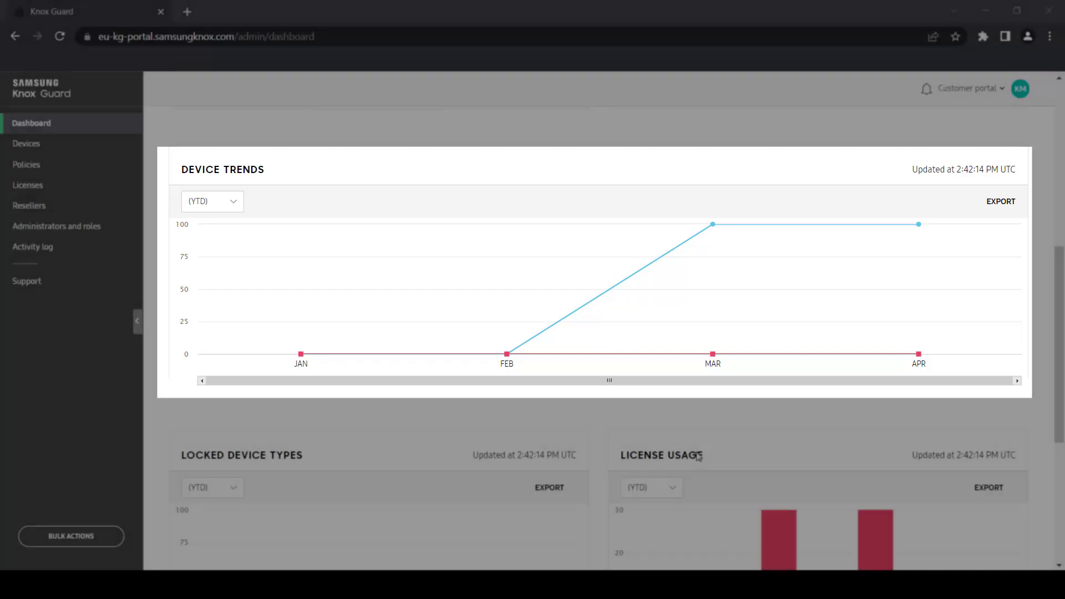
pyautogui.scroll(-5, 697, 456)
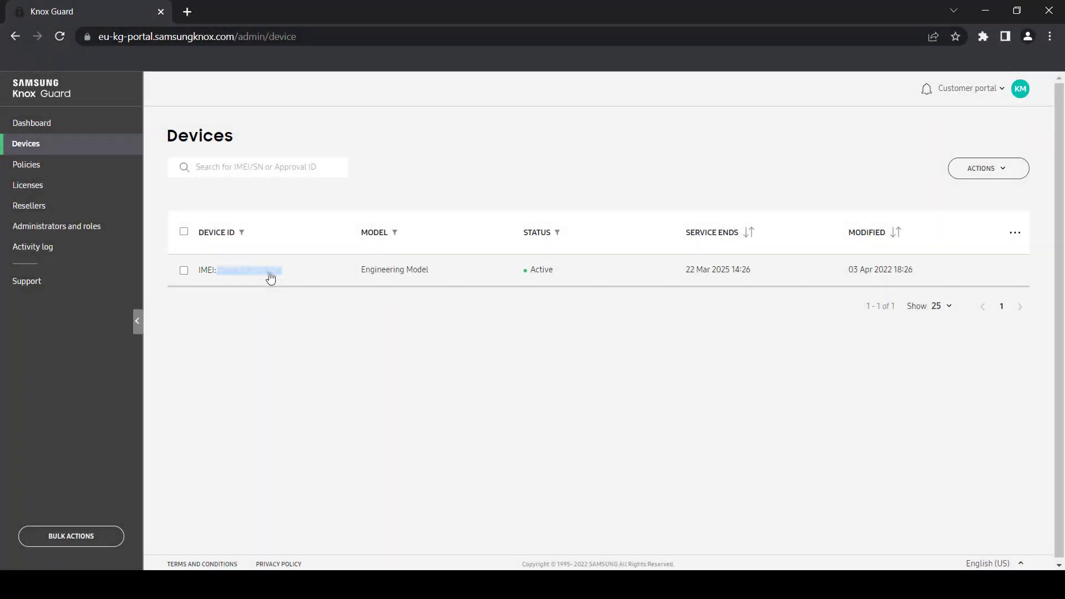
# - Review the device's Summary, Reseller and License details, then close the details panel
pyautogui.click(271, 275)
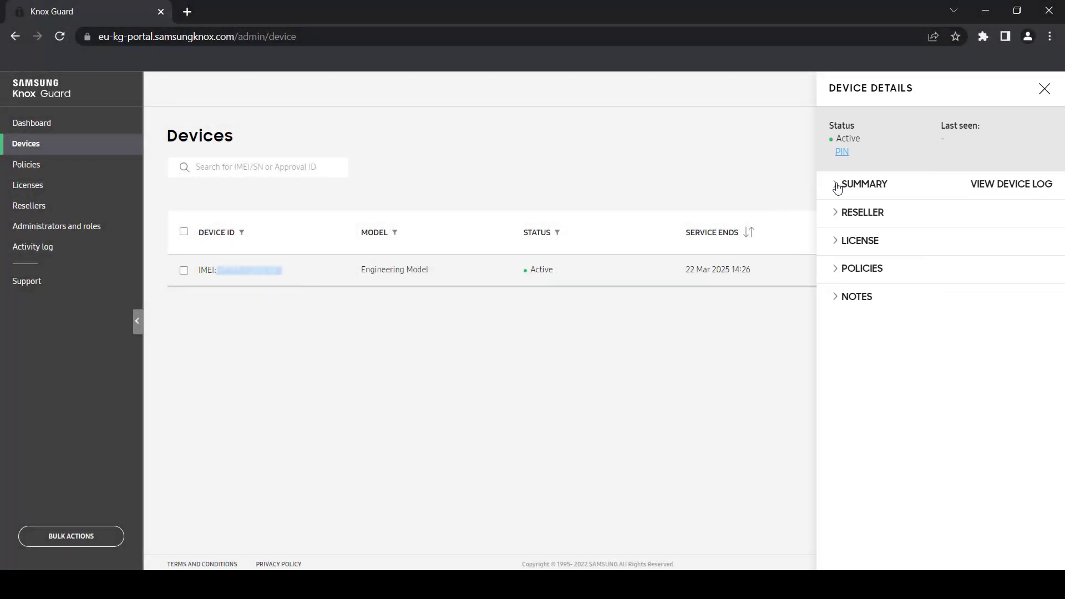
pyautogui.click(836, 186)
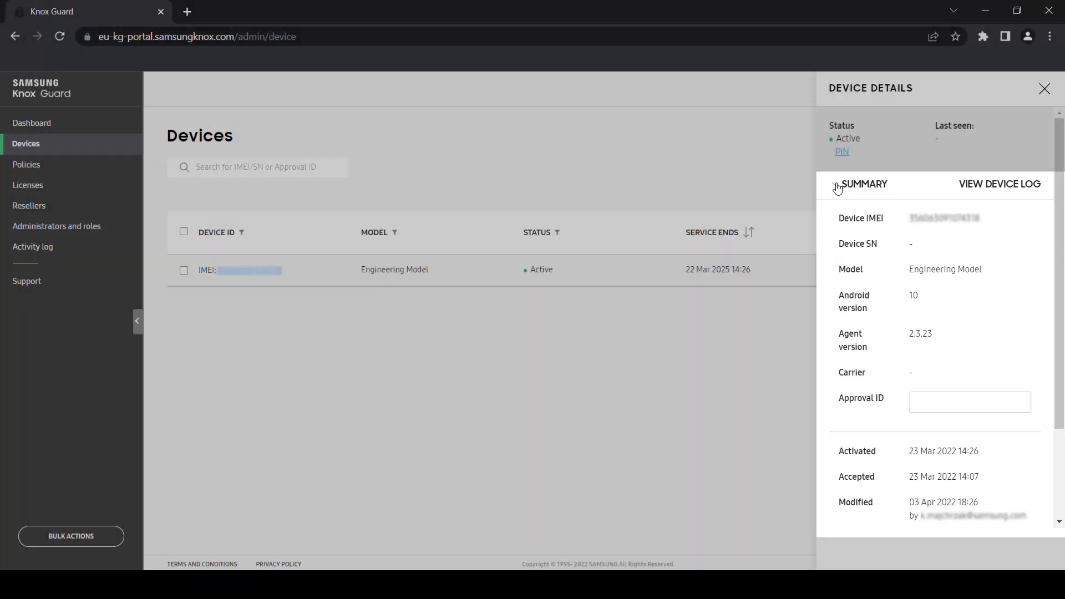
pyautogui.scroll(-2, 837, 187)
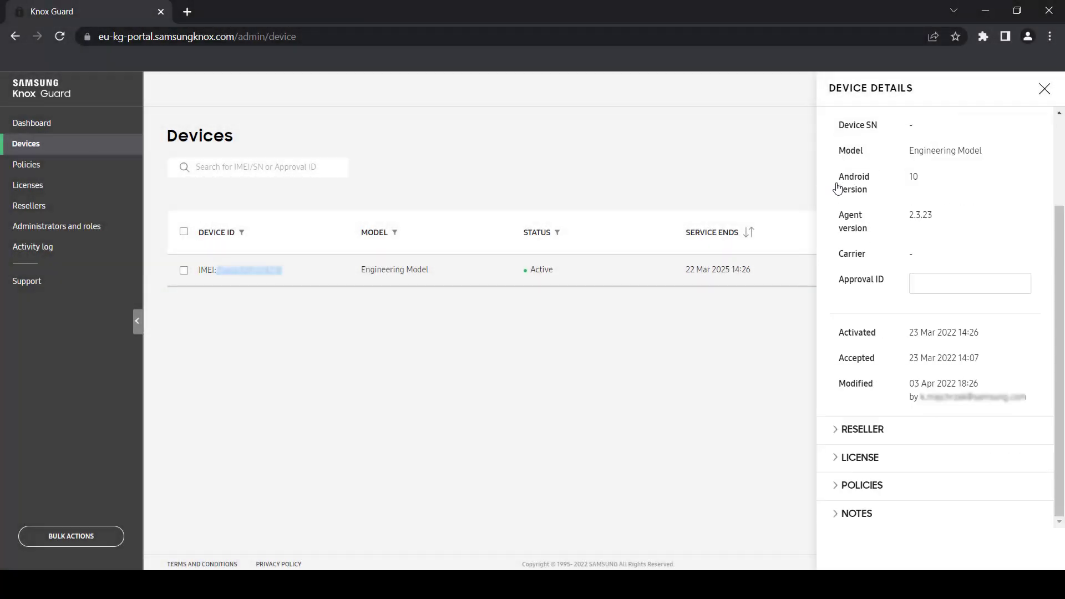
pyautogui.scroll(2, 837, 188)
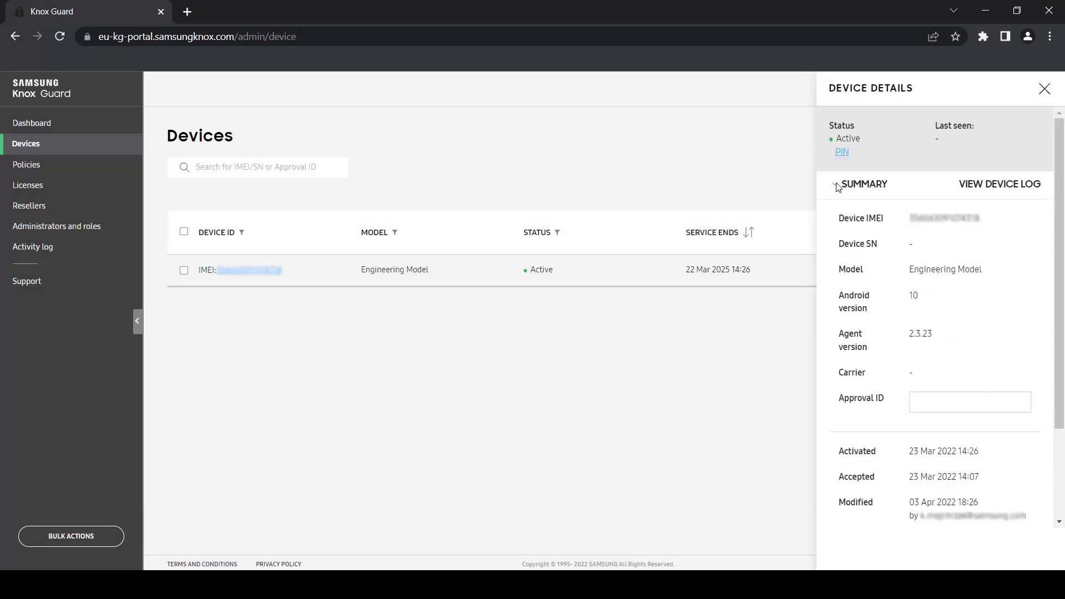
pyautogui.scroll(-2, 837, 188)
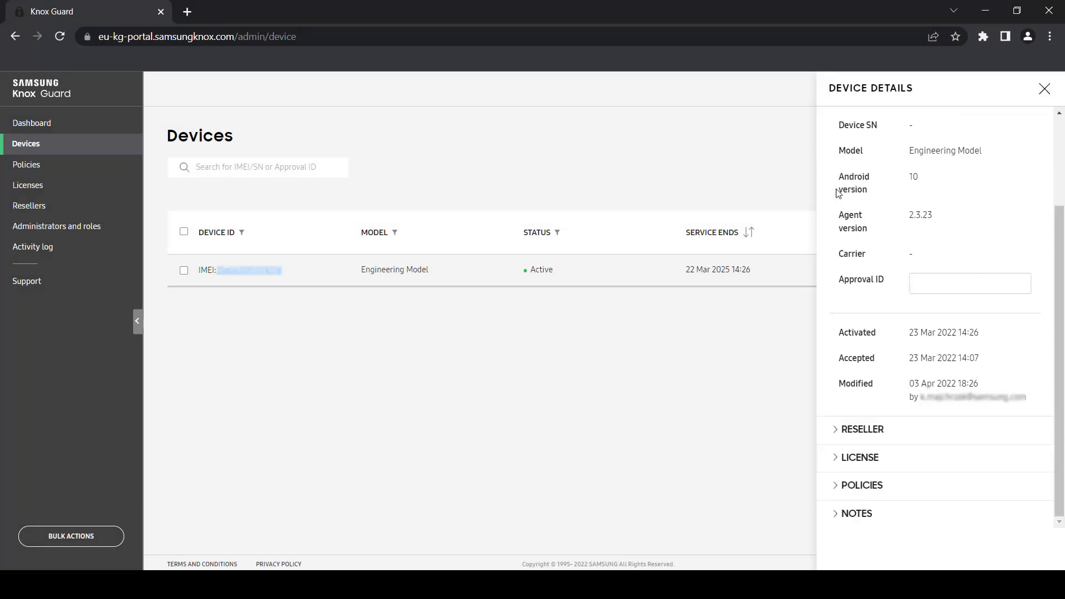
pyautogui.click(837, 432)
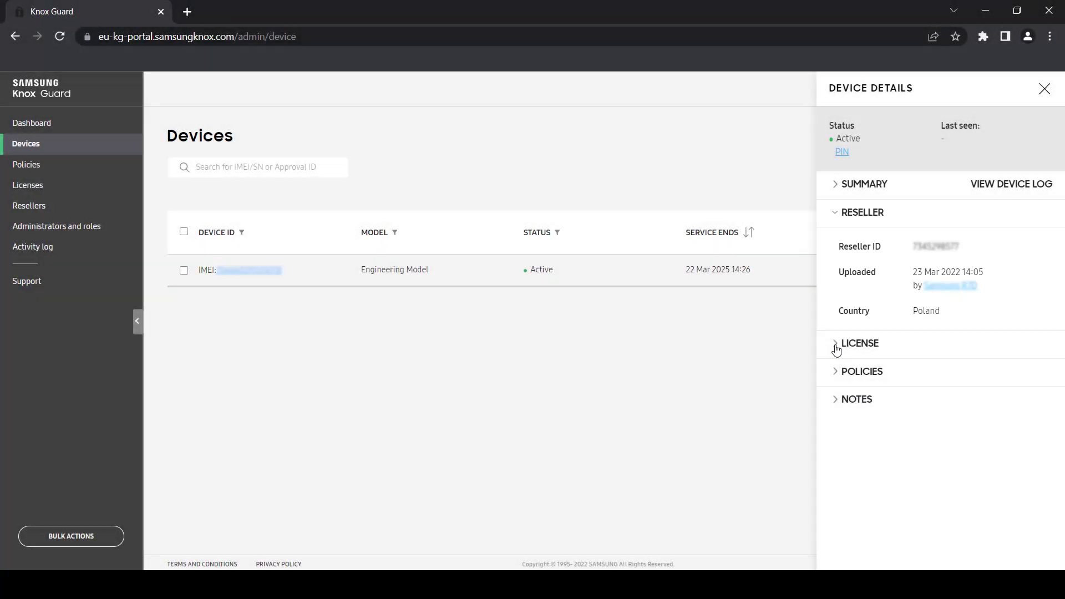
pyautogui.click(835, 345)
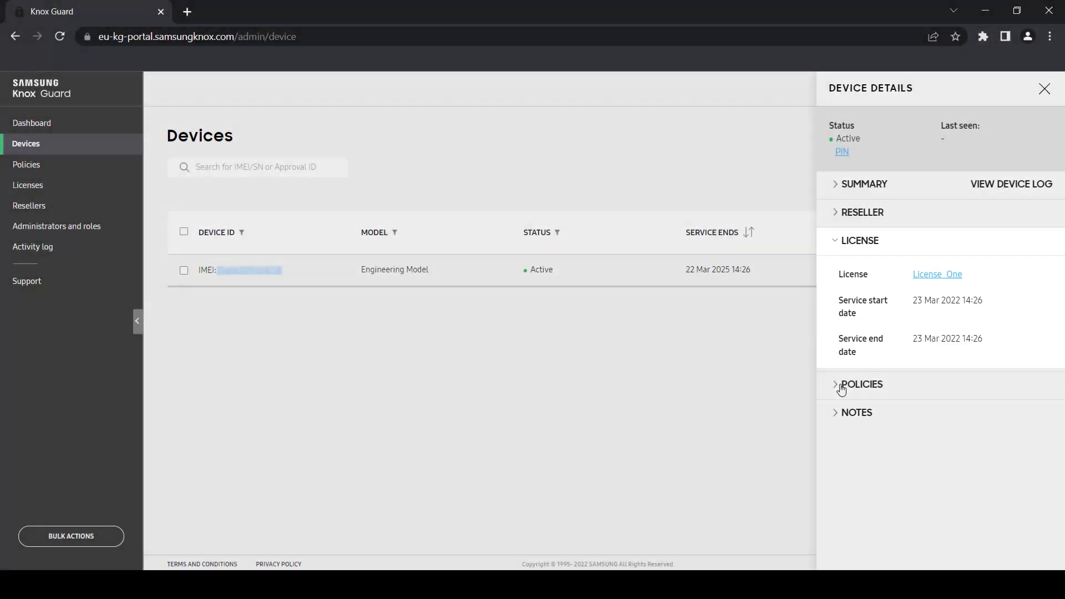
pyautogui.click(180, 279)
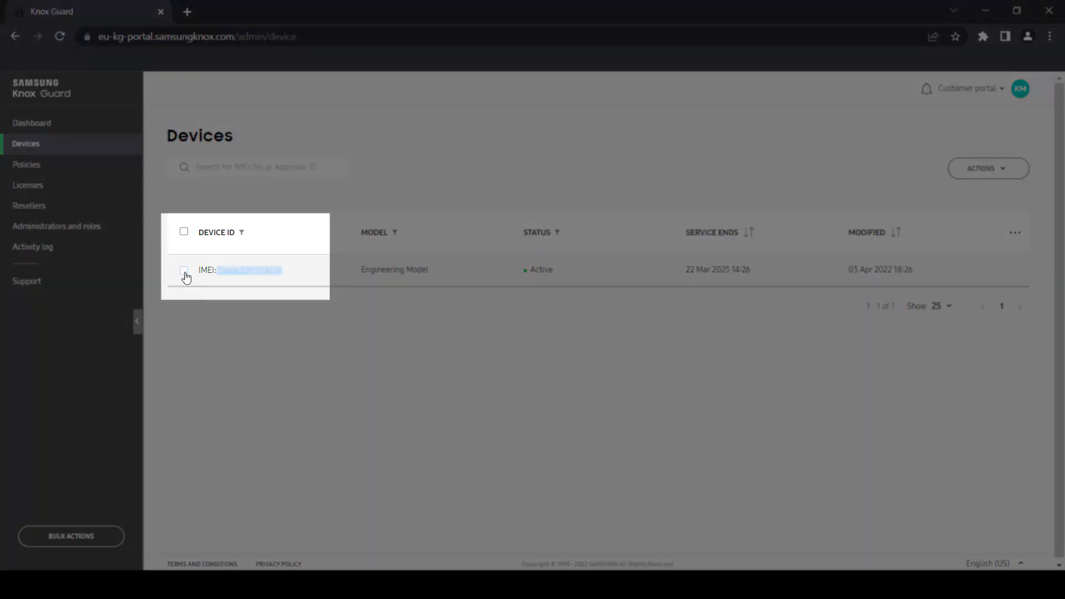
# - Select the Engineering Model device and show its Actions menu
pyautogui.click(184, 271)
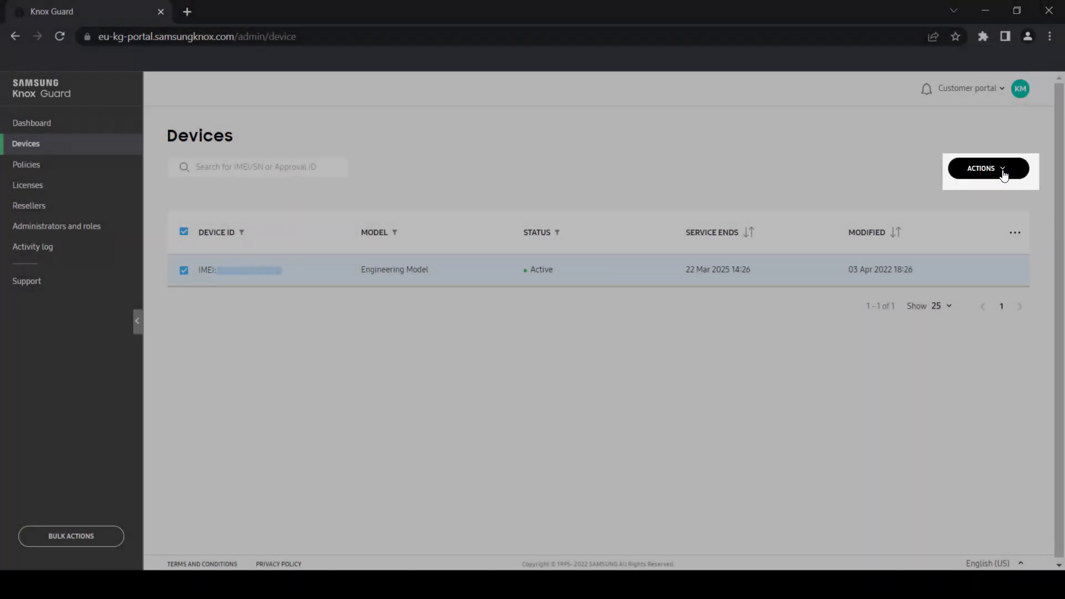
pyautogui.click(1004, 176)
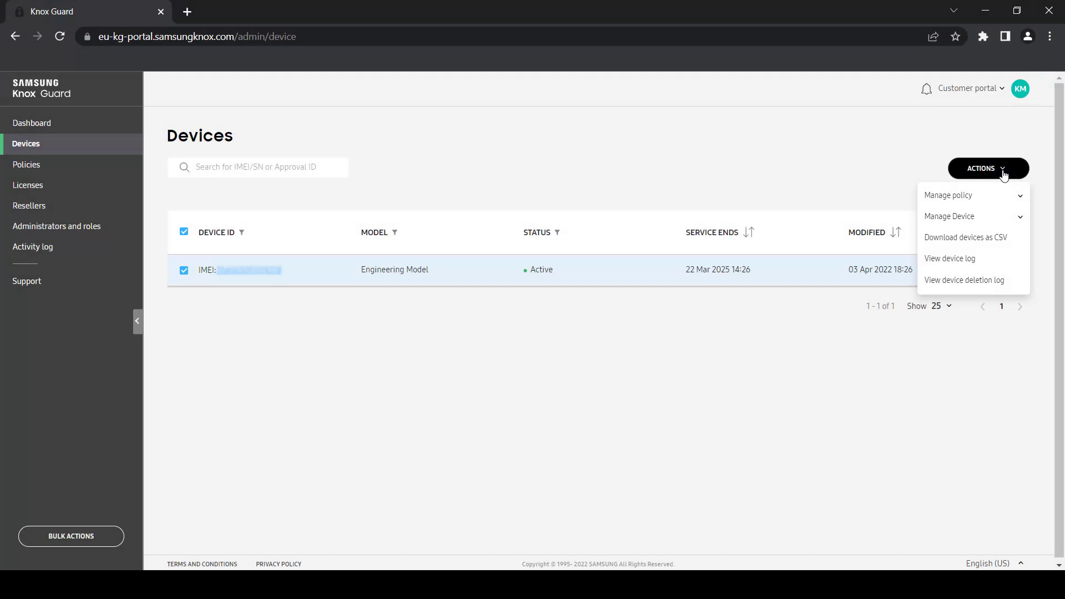
# - Go to the Policies page from the left sidebar
pyautogui.click(109, 169)
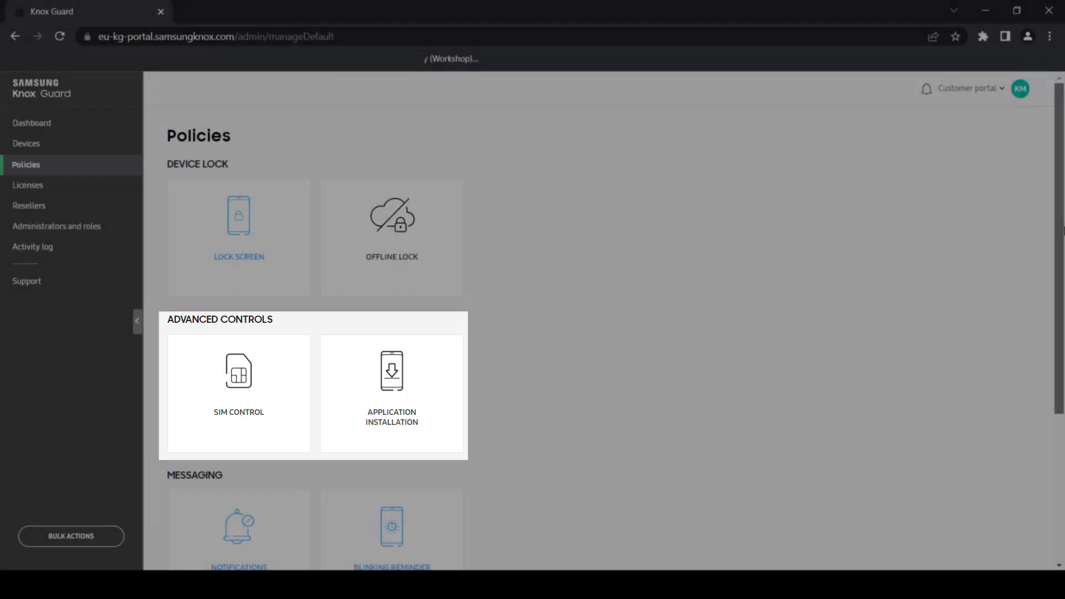
pyautogui.scroll(-1, 615, 340)
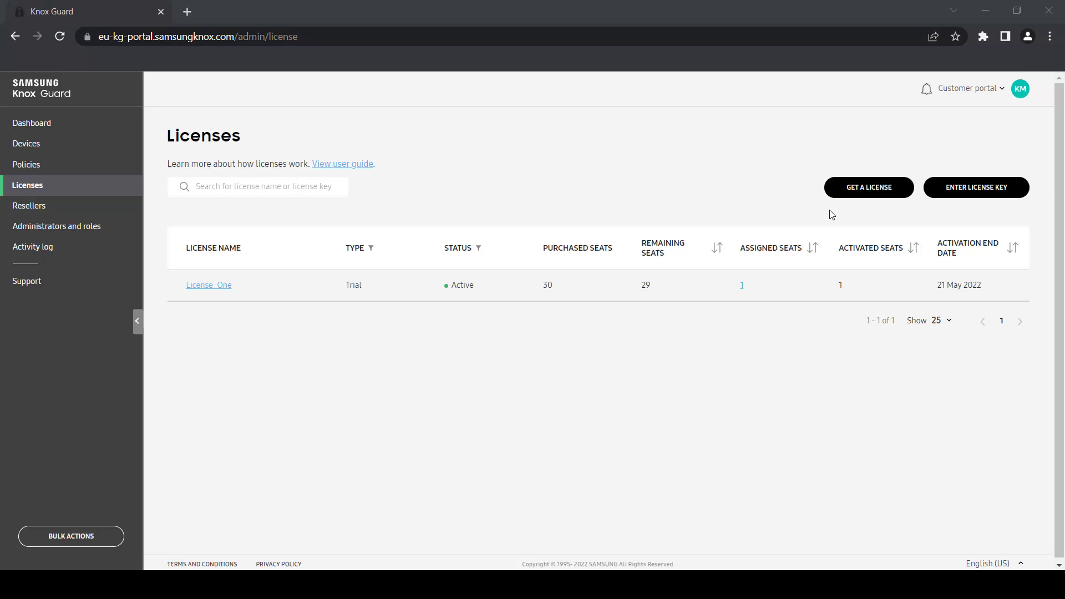
# - View the Get a License options, then dismiss the dialog without choosing one
pyautogui.click(859, 195)
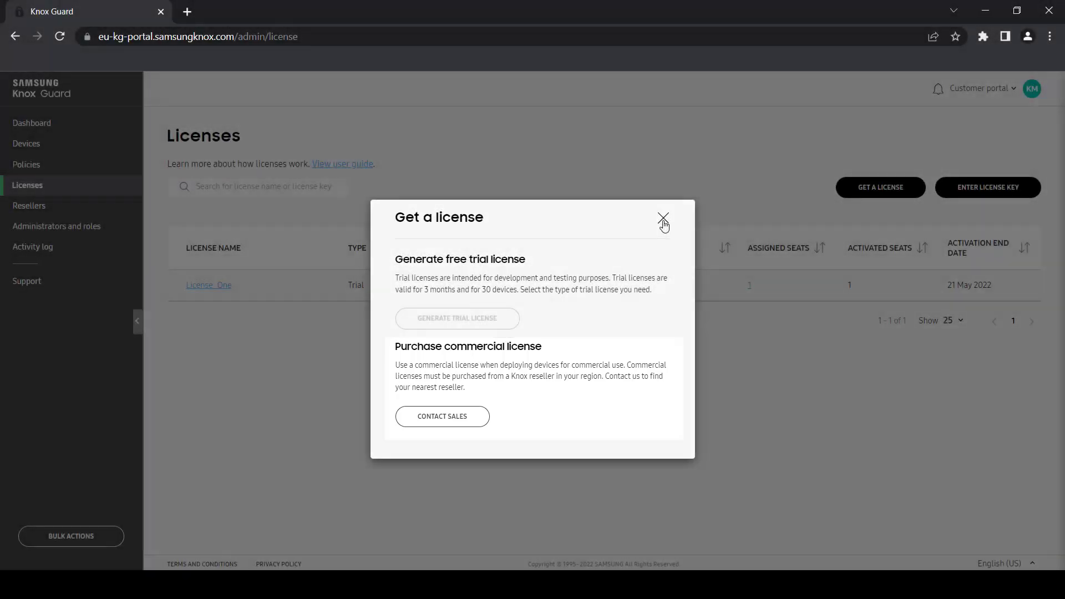
pyautogui.click(663, 219)
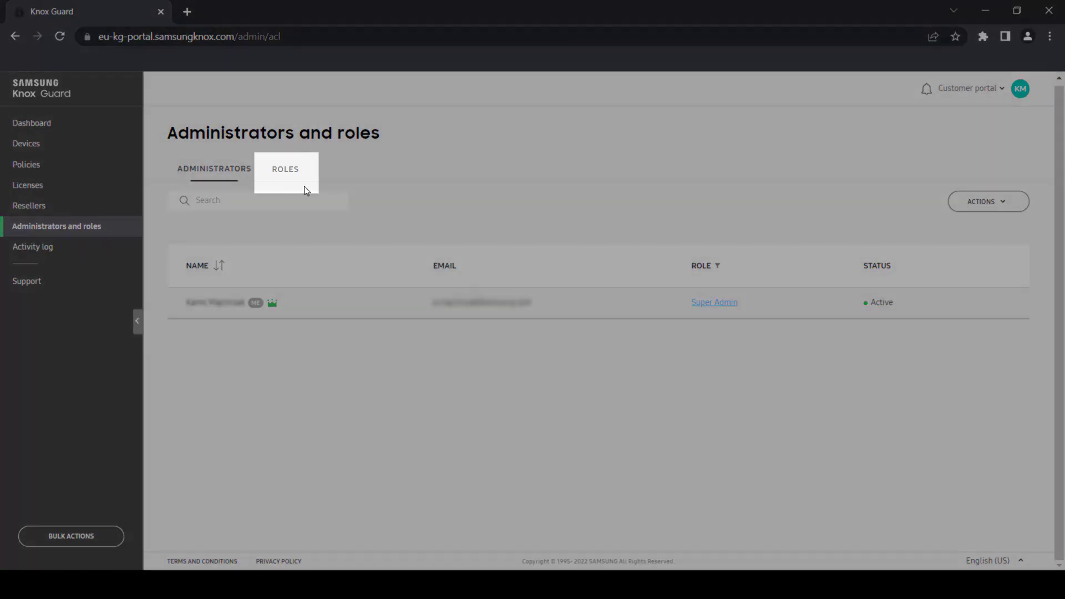
# - On the Roles tab, create and save a new role named 'Admin 2'
pyautogui.click(287, 178)
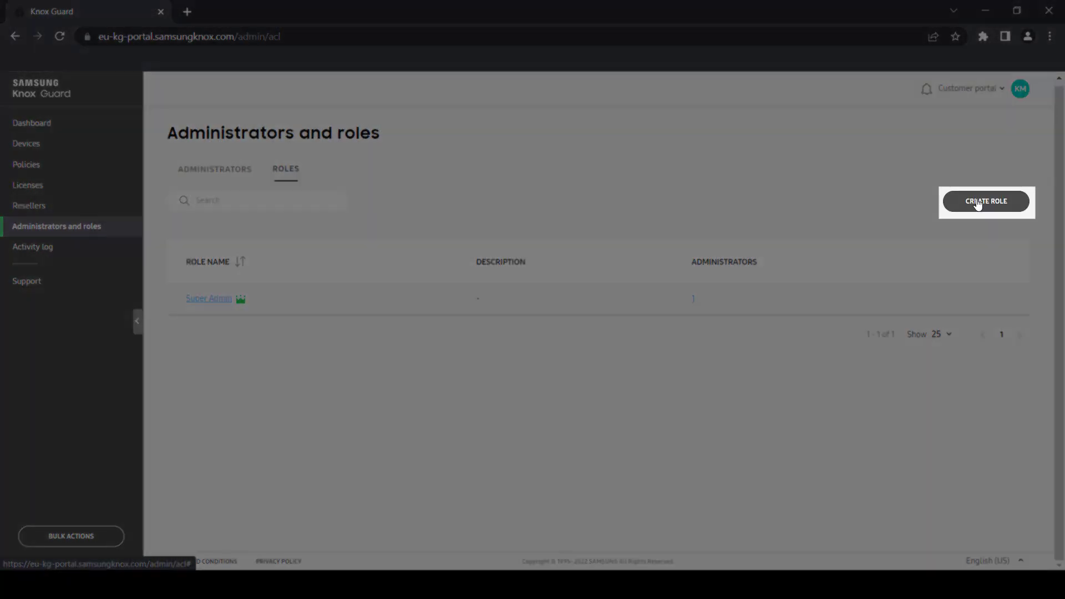
pyautogui.click(978, 202)
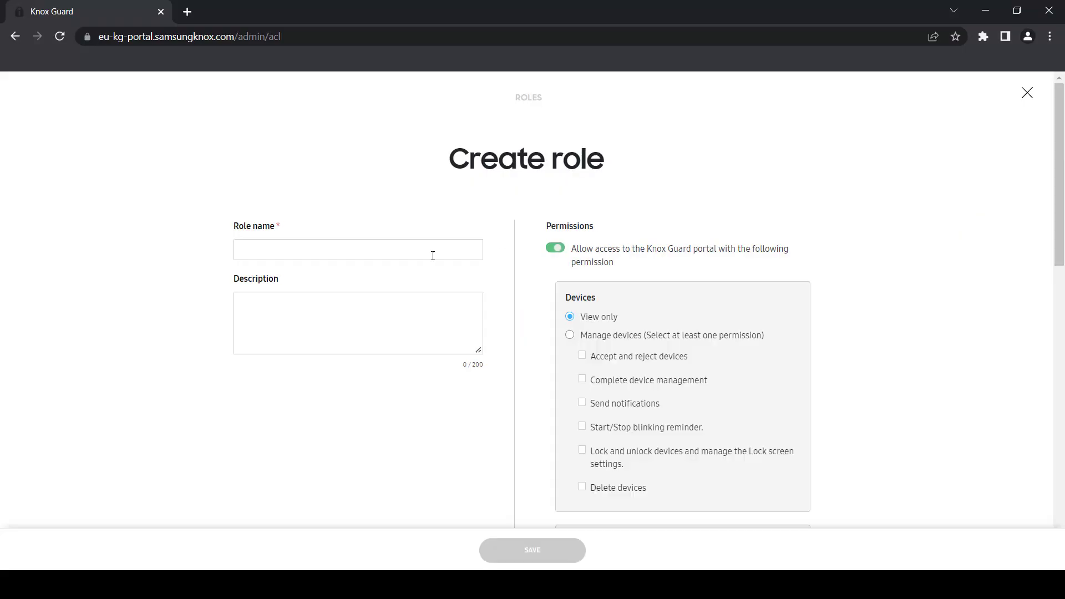
pyautogui.click(411, 255)
pyautogui.write('Admin 2')
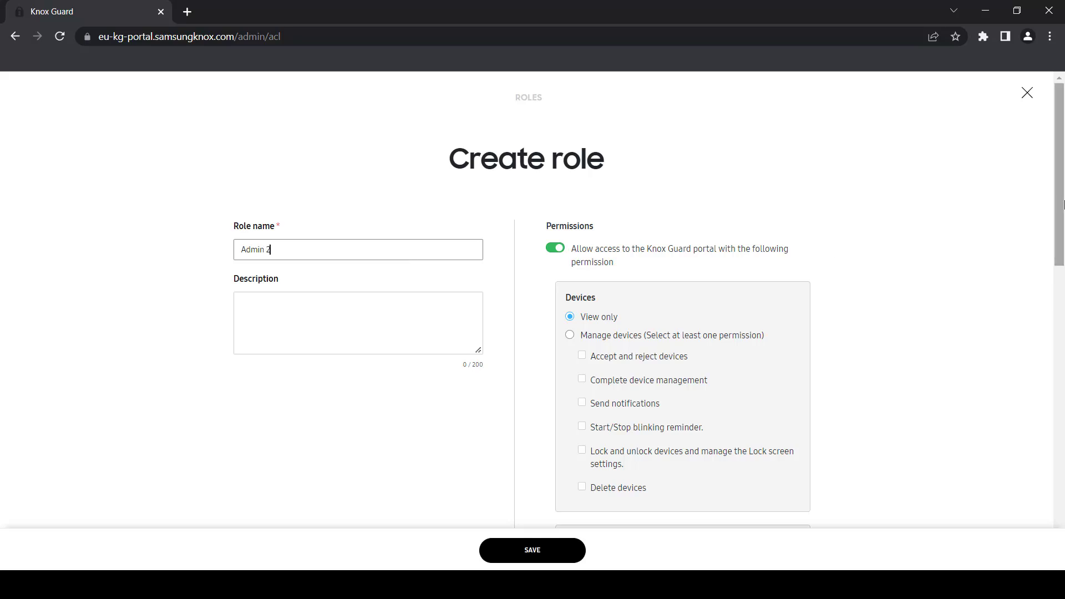
pyautogui.moveTo(1061, 204); pyautogui.dragTo(1056, 502)
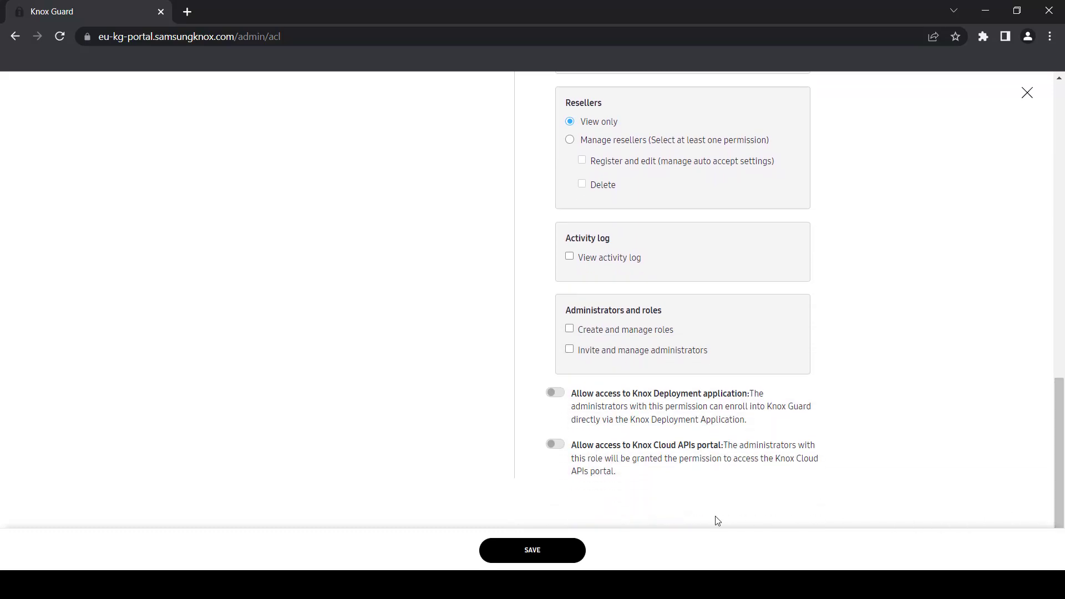
pyautogui.click(558, 552)
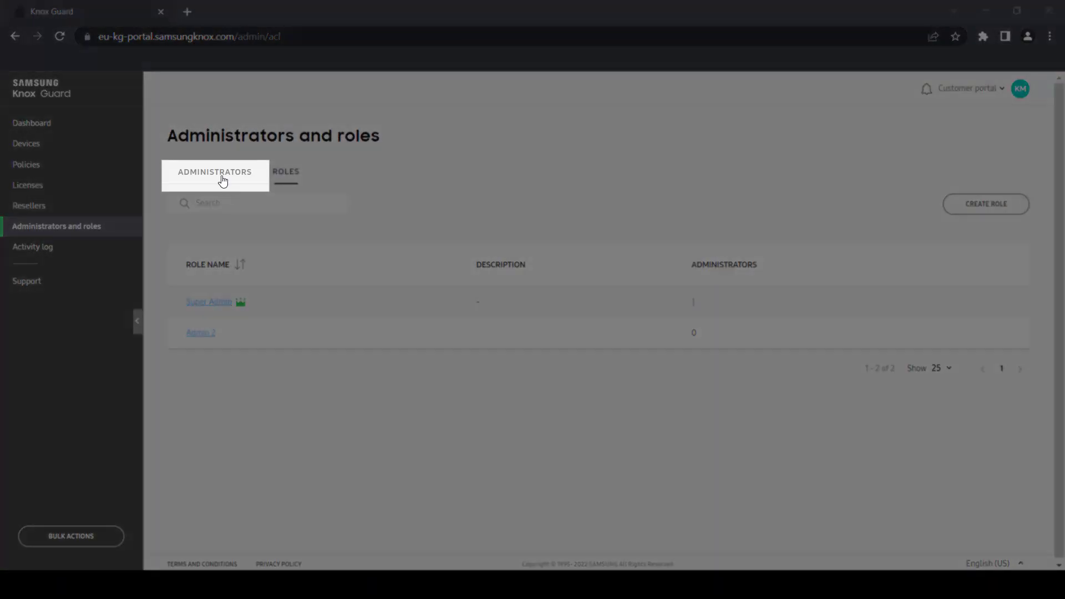
# - Start an administrator invitation and fill in the invitee's last name and e-mail address
pyautogui.click(222, 181)
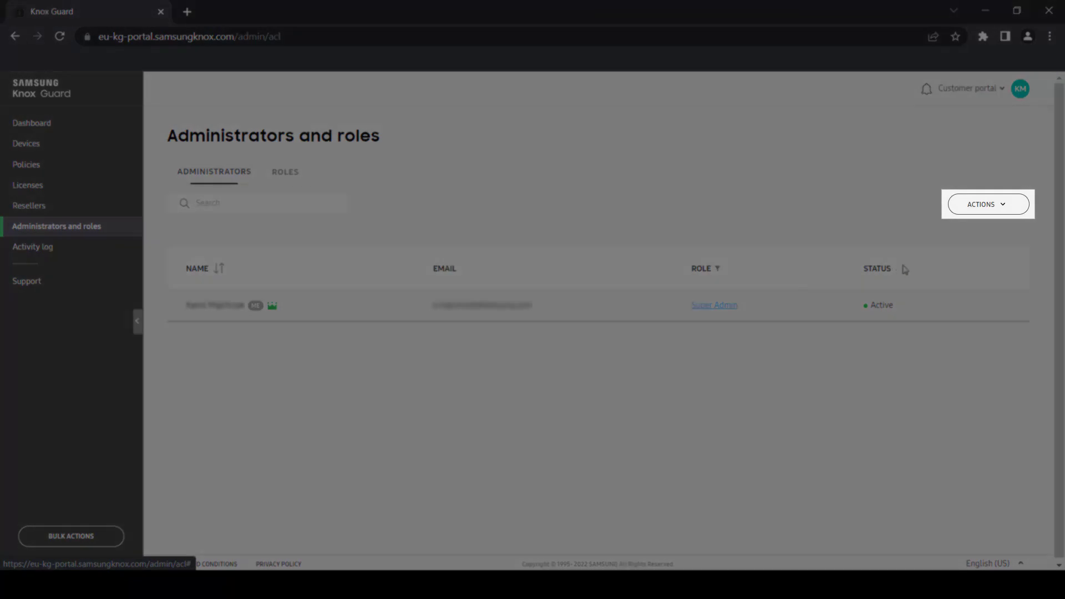
pyautogui.click(1001, 209)
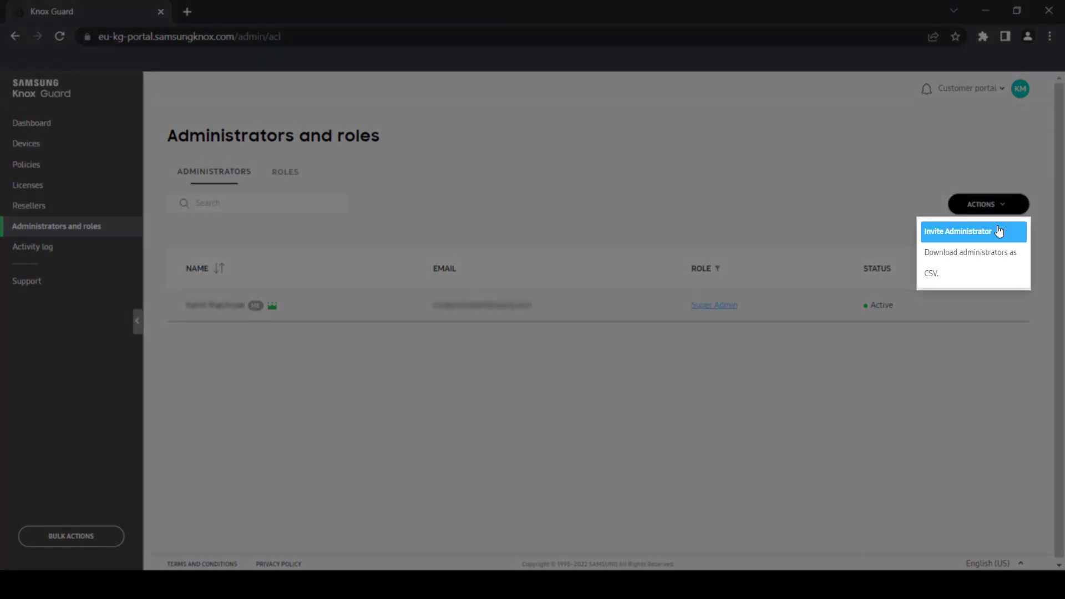
pyautogui.click(1000, 231)
pyautogui.press('Tab')
pyautogui.write('Maciejczuk')
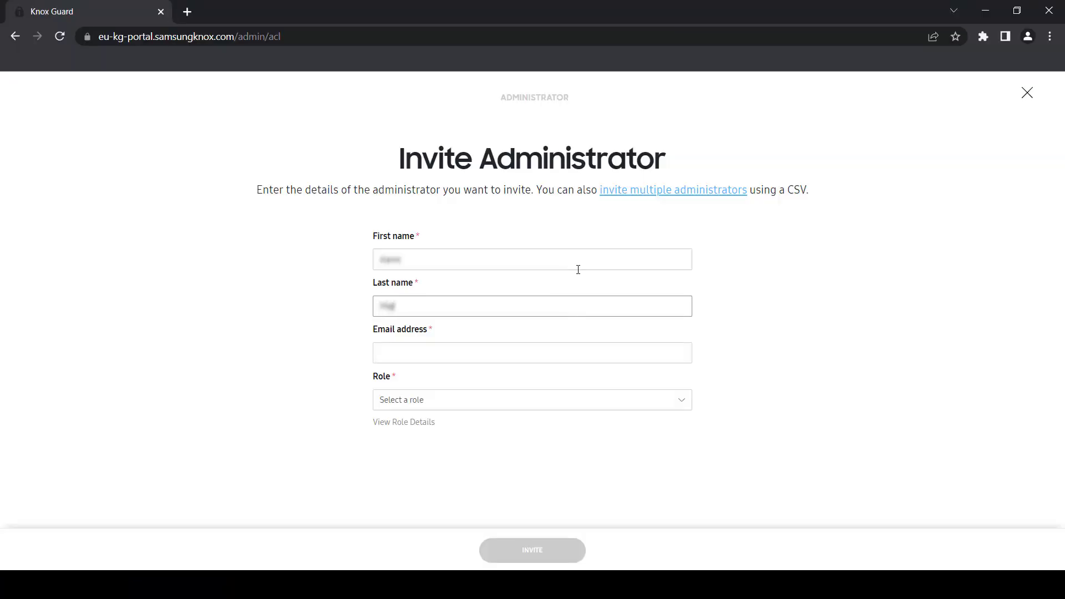
pyautogui.press('Tab')
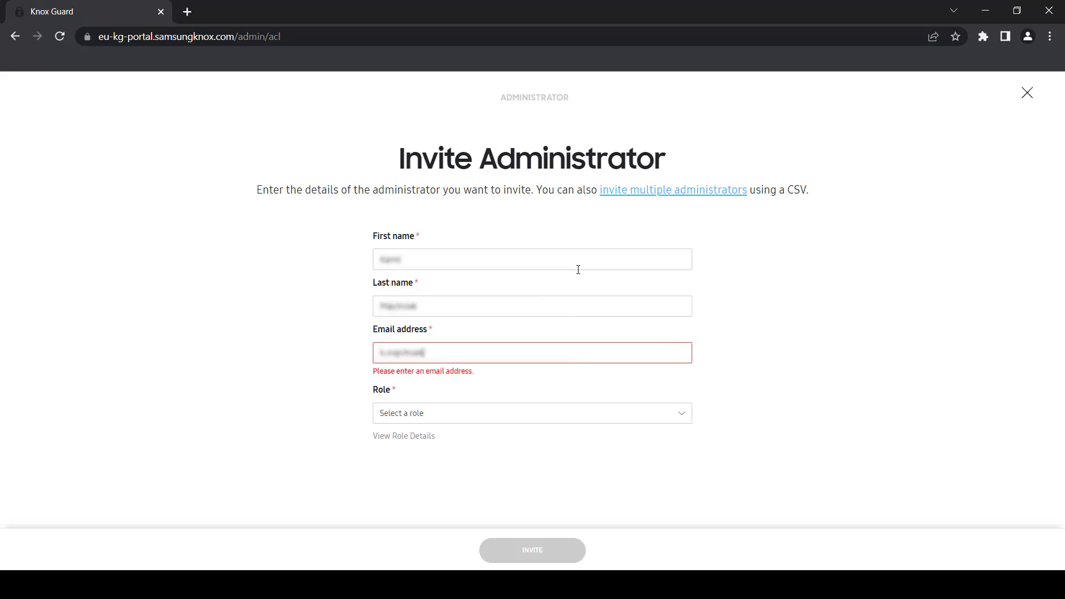
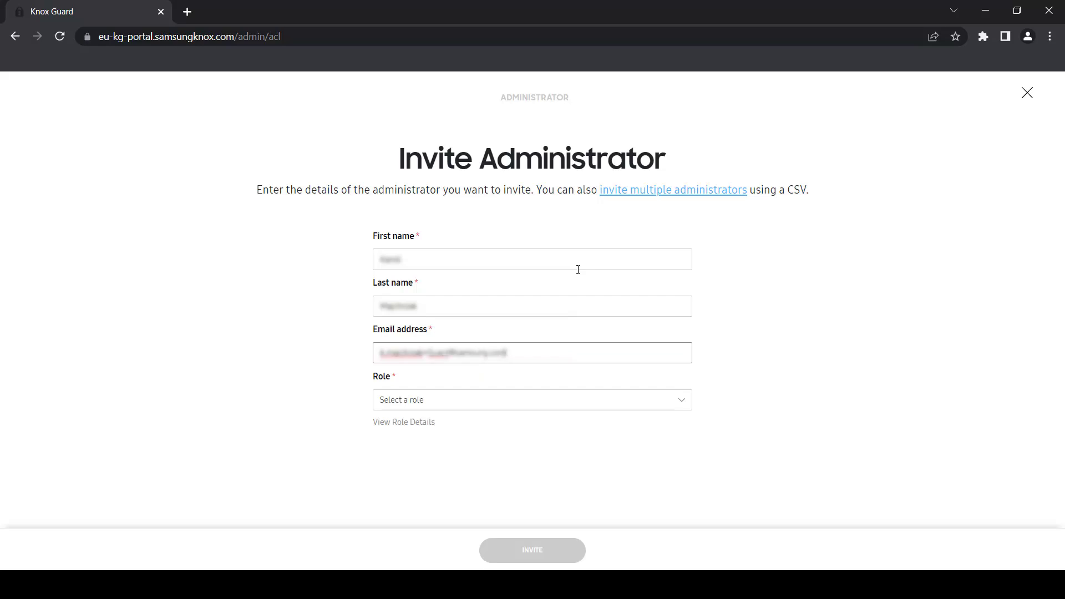
# - Assign the Admin 2 role, send the invitation, and open the pending administrator's details
pyautogui.click(530, 402)
pyautogui.click(521, 443)
pyautogui.click(524, 552)
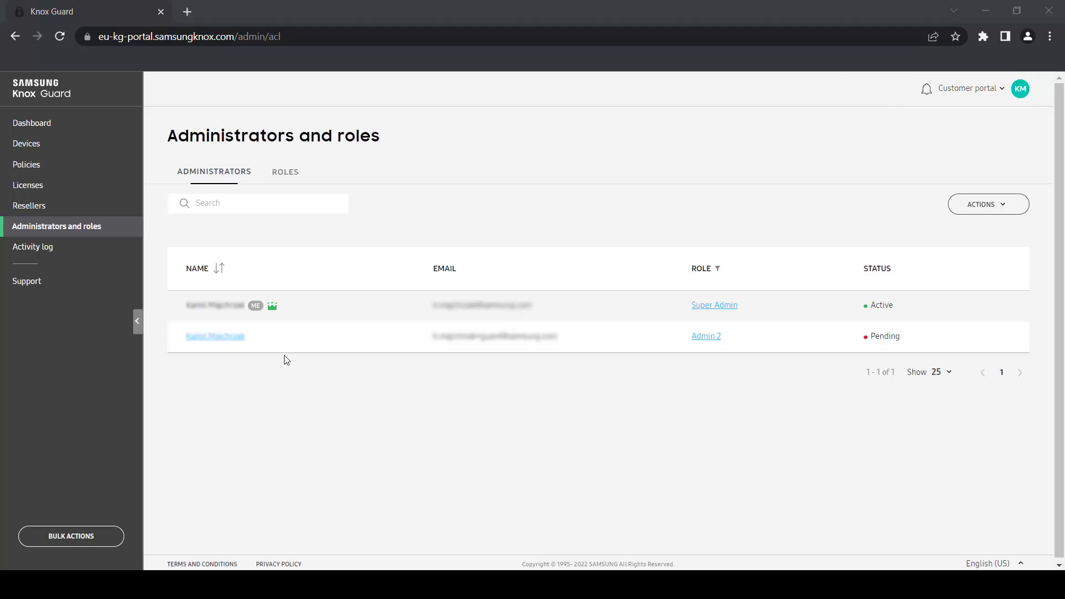
pyautogui.click(229, 342)
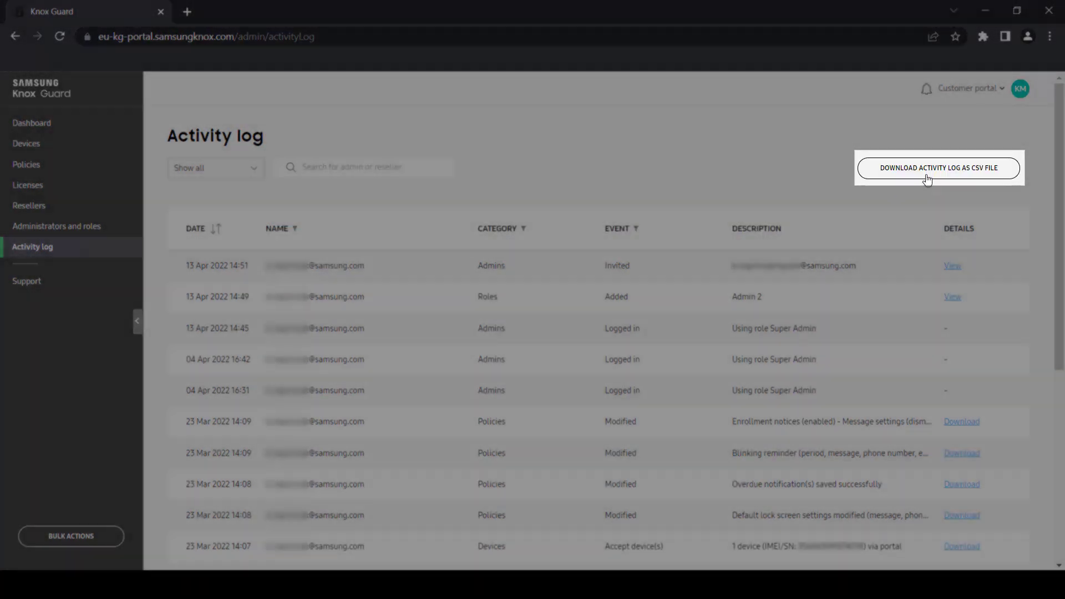
# - Download the activity log entries as a CSV file
pyautogui.click(930, 171)
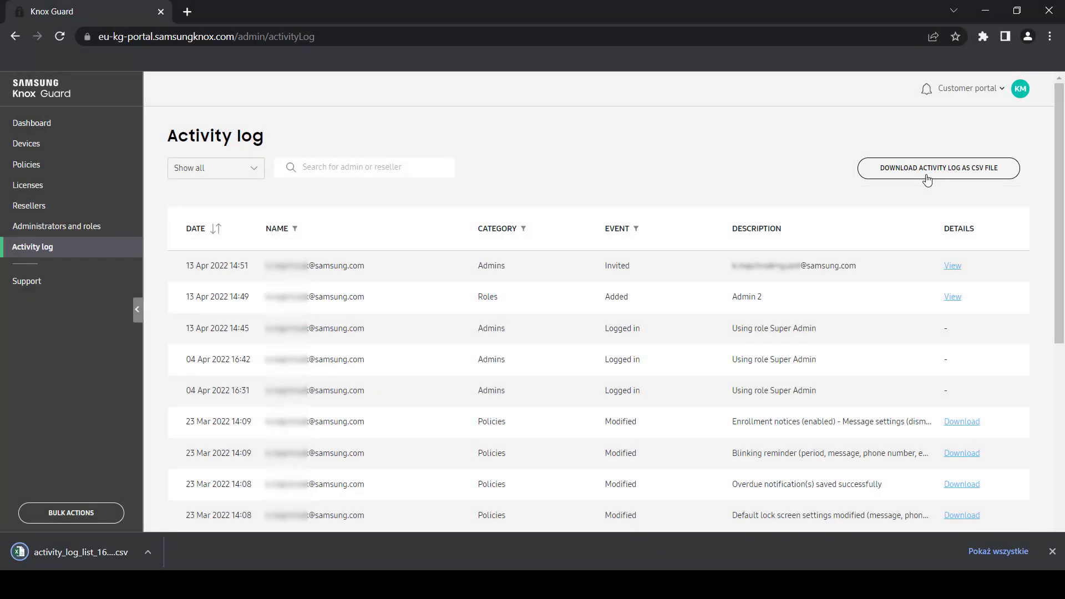